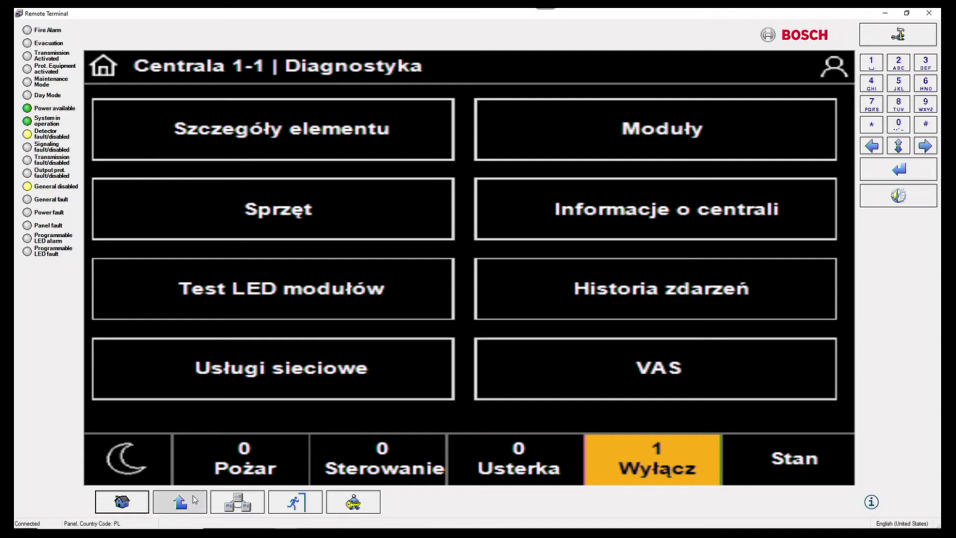
Go to Konfiguracja > Usługi sieciowe > Remote Services in the Remote Terminal to view the Remote ID.
{"action": "left_click", "coordinate": [581, 220]}
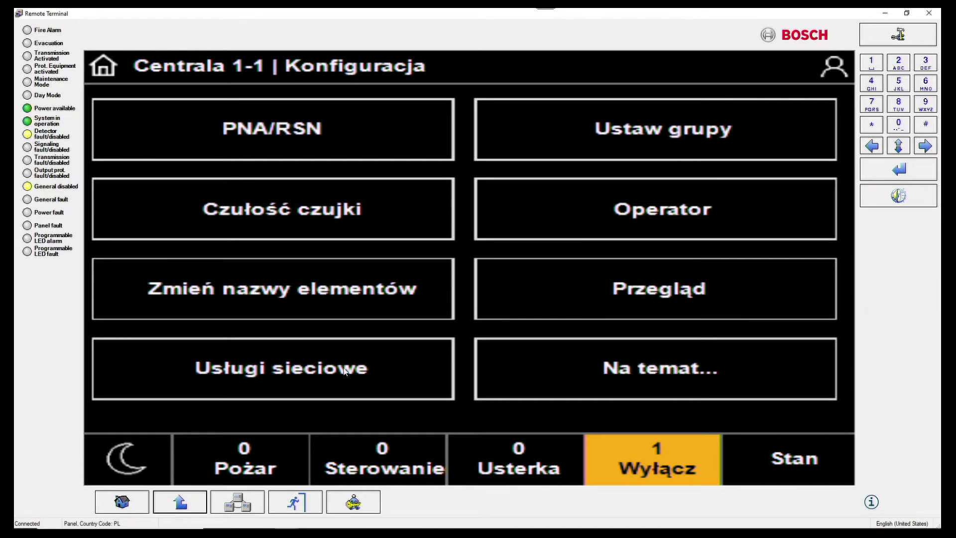
{"action": "left_click", "coordinate": [344, 371]}
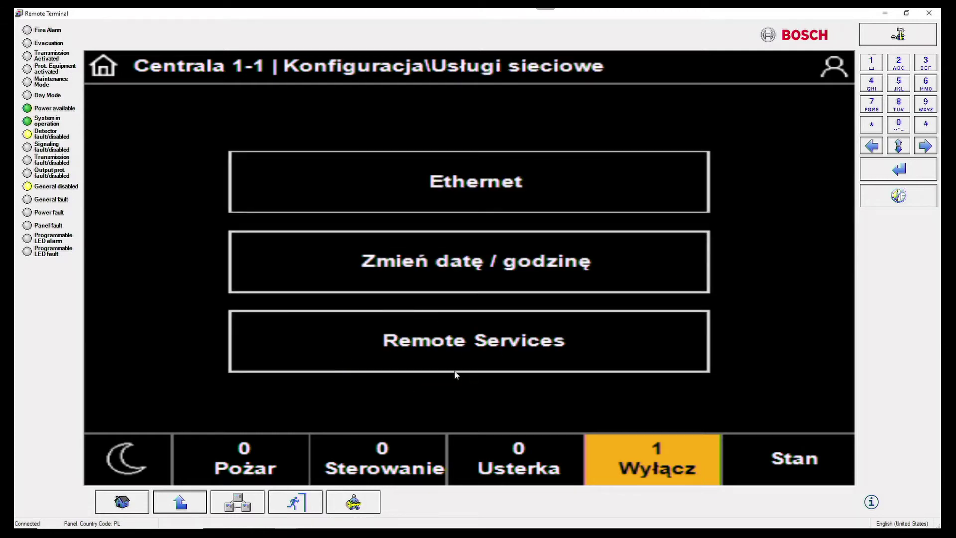
{"action": "left_click", "coordinate": [422, 342]}
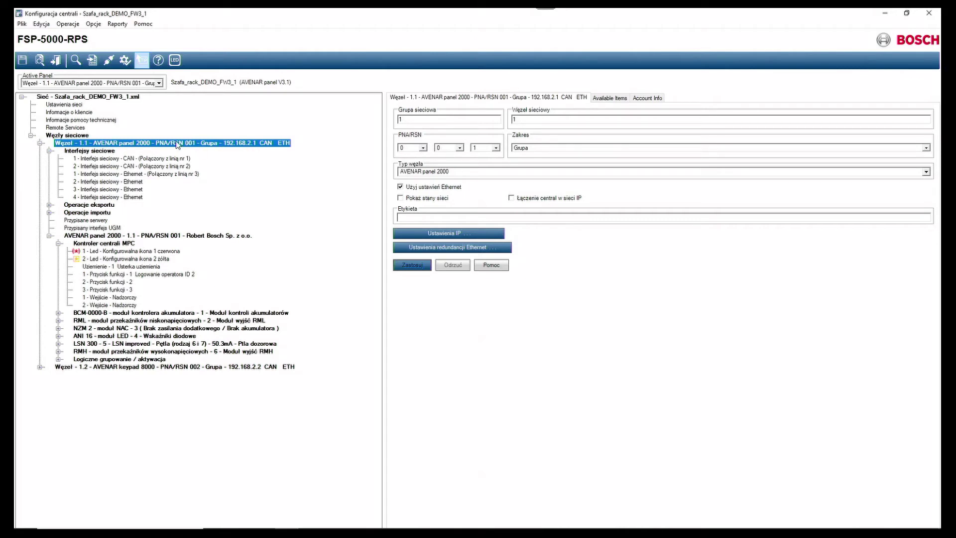
{"action": "left_click", "coordinate": [434, 235]}
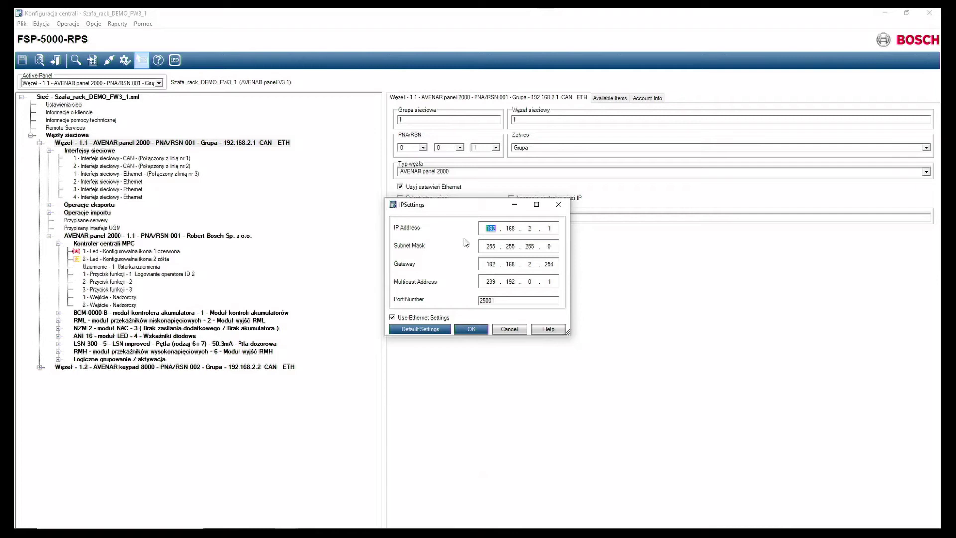
{"action": "left_click", "coordinate": [493, 243]}
{"action": "left_click", "coordinate": [491, 264]}
{"action": "double_click", "coordinate": [529, 229]}
{"action": "type", "text": "3"}
{"action": "type", "text": "2"}
{"action": "double_click", "coordinate": [530, 229]}
{"action": "double_click", "coordinate": [548, 228]}
{"action": "left_click", "coordinate": [481, 329]}
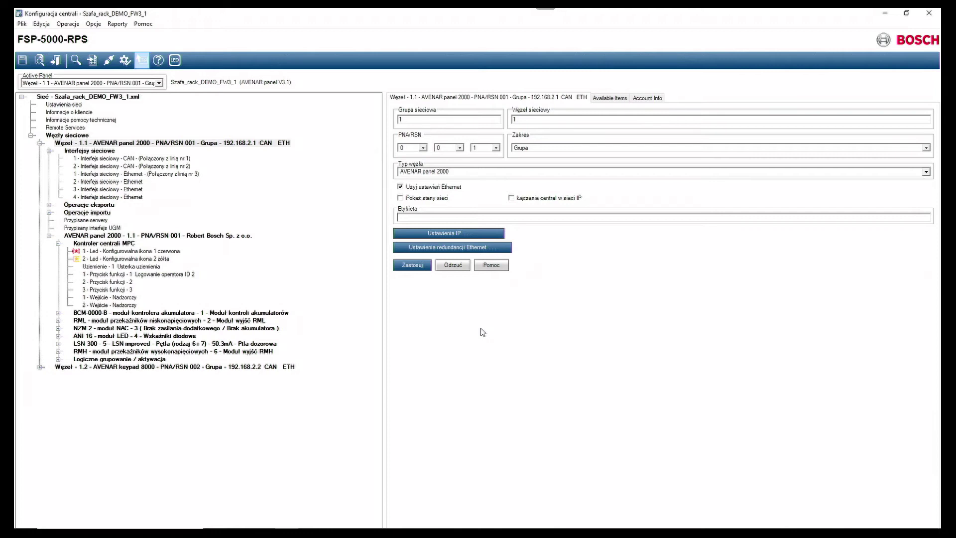
Save pending changes, choose Węzeł 1.1 as the Brama centrali, then expand Logiczne grupowanie / aktywacja.
{"action": "left_click", "coordinate": [78, 129]}
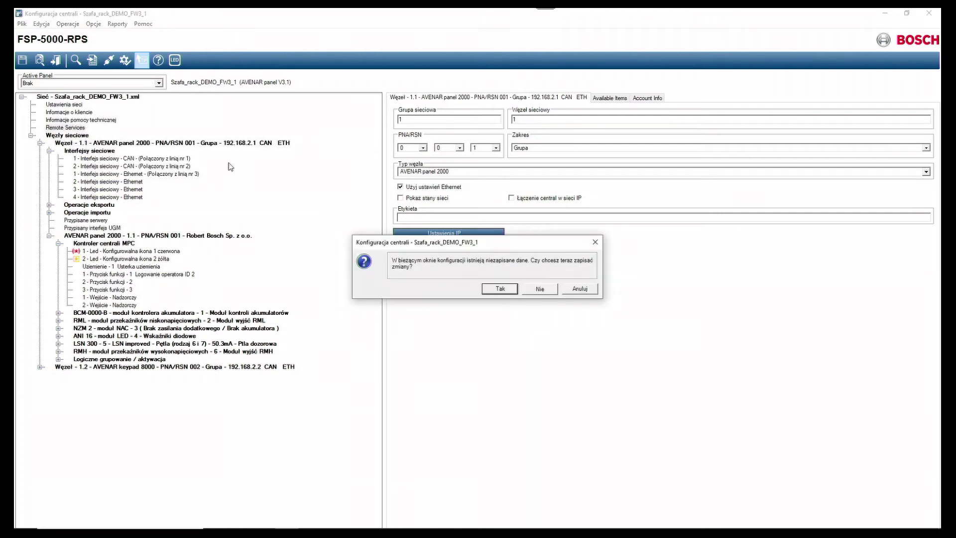
{"action": "left_click", "coordinate": [500, 289]}
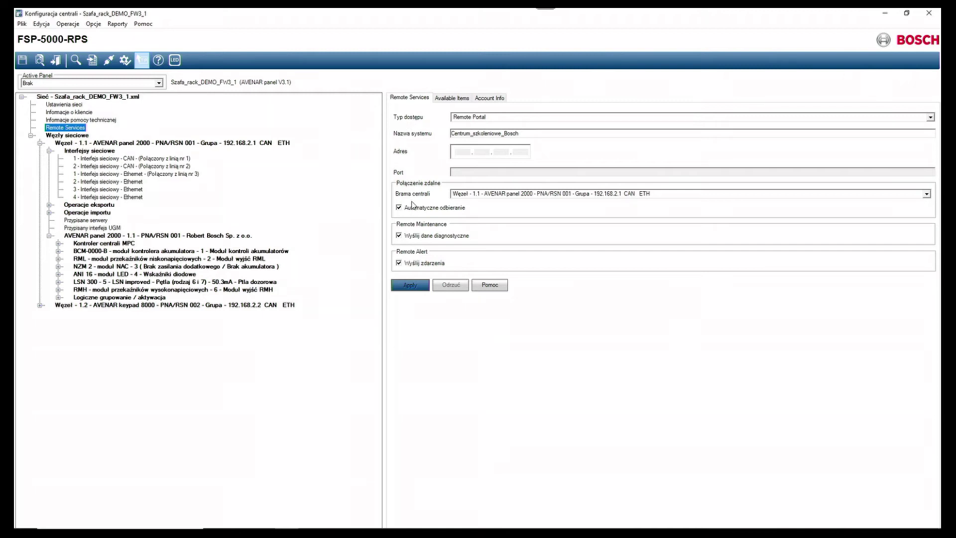
{"action": "left_click", "coordinate": [474, 195]}
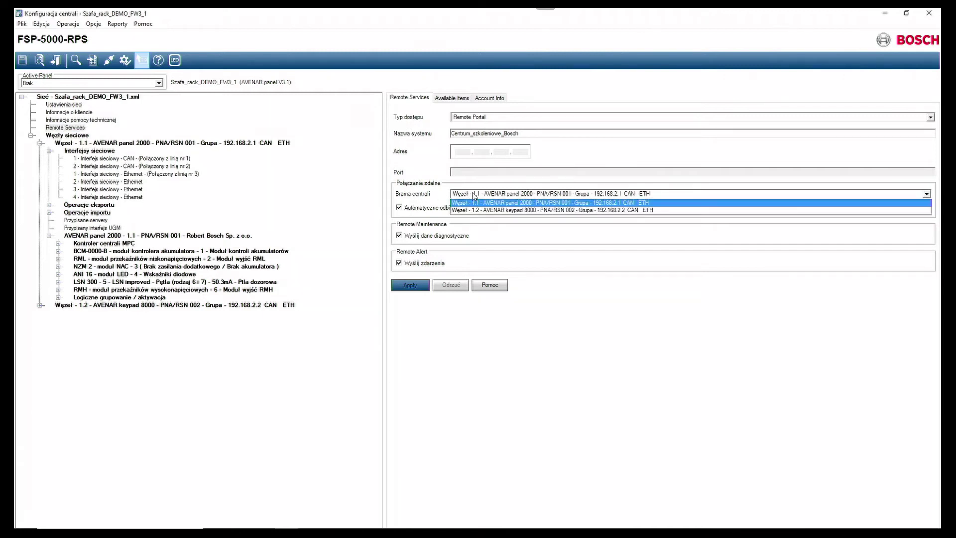
{"action": "left_click", "coordinate": [473, 195]}
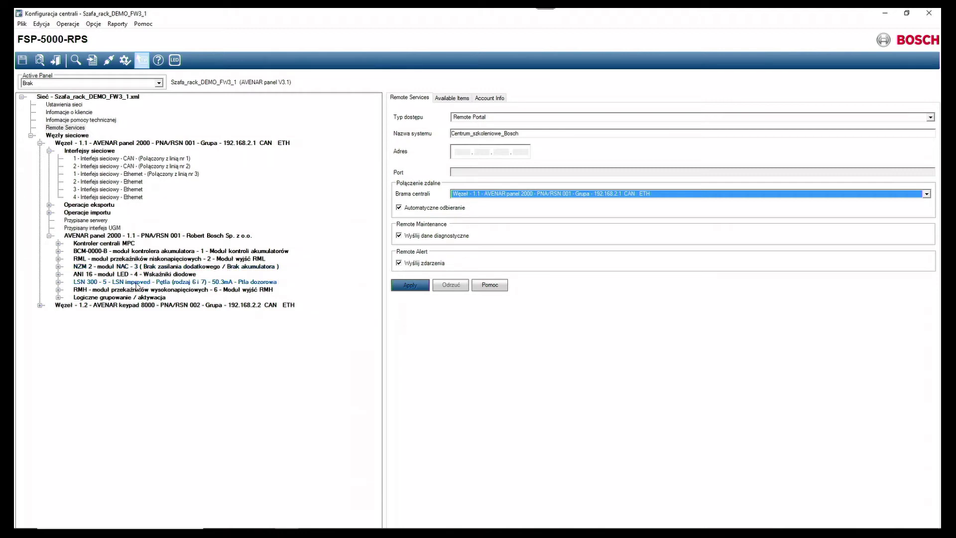
{"action": "left_click", "coordinate": [59, 299]}
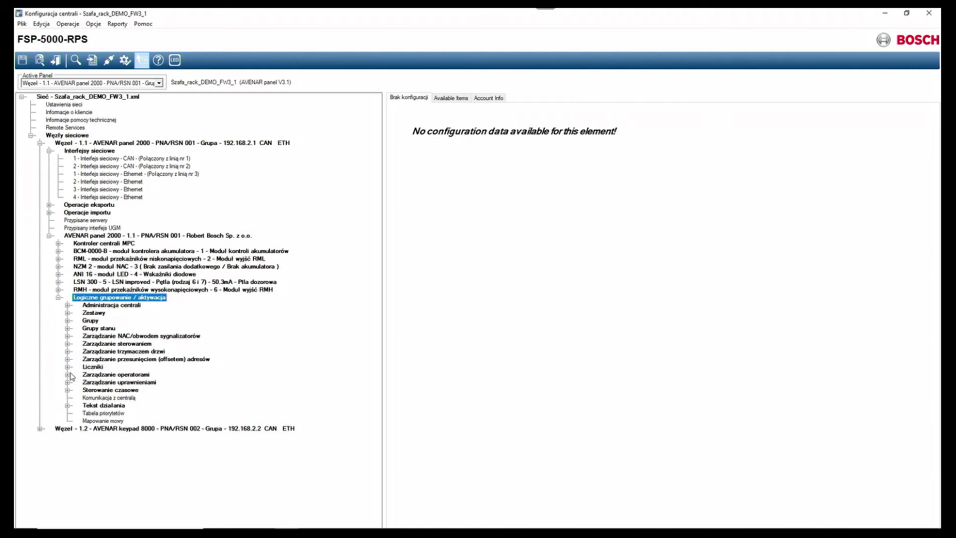
Show the Operator - Zdalny dostęp (Poziom 4) settings, cancelling the access code change.
{"action": "double_click", "coordinate": [85, 375]}
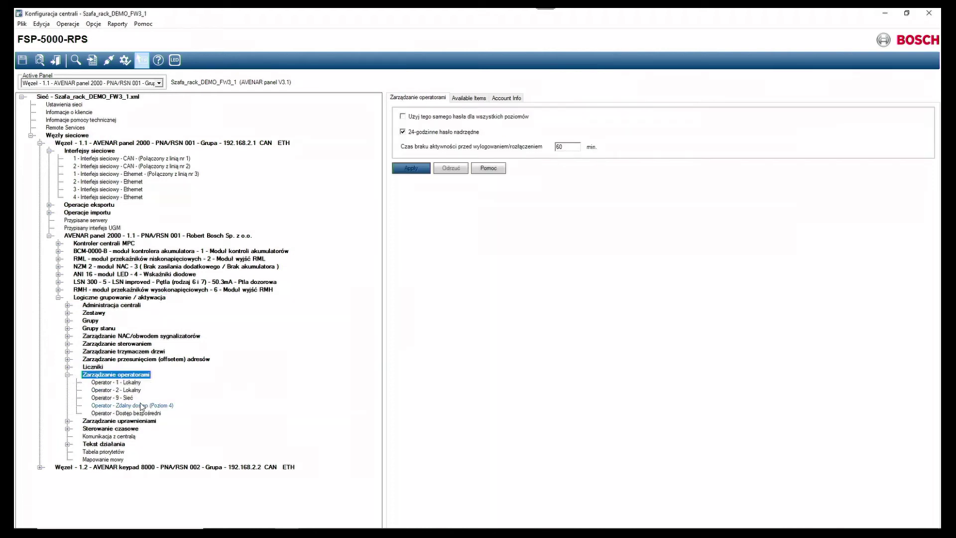
{"action": "left_click", "coordinate": [139, 406]}
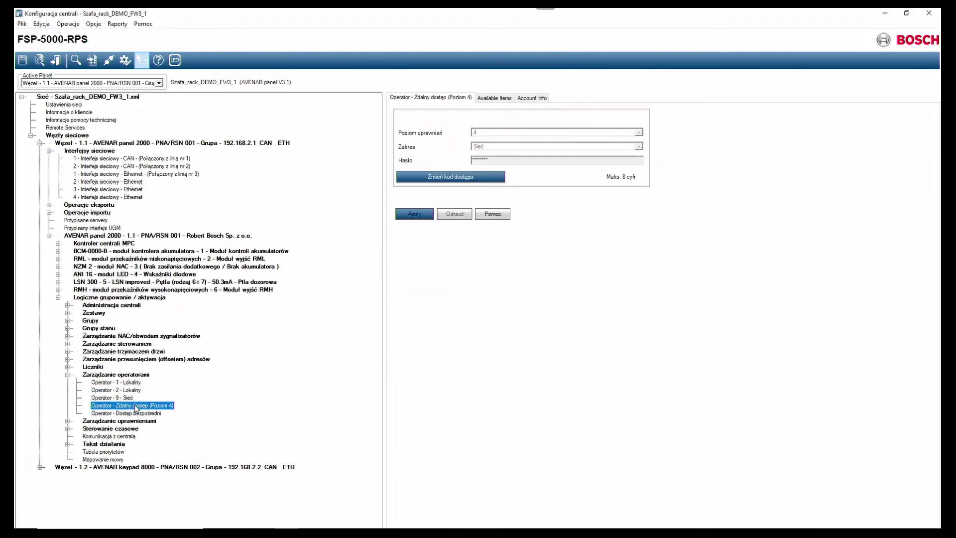
{"action": "left_click", "coordinate": [454, 180]}
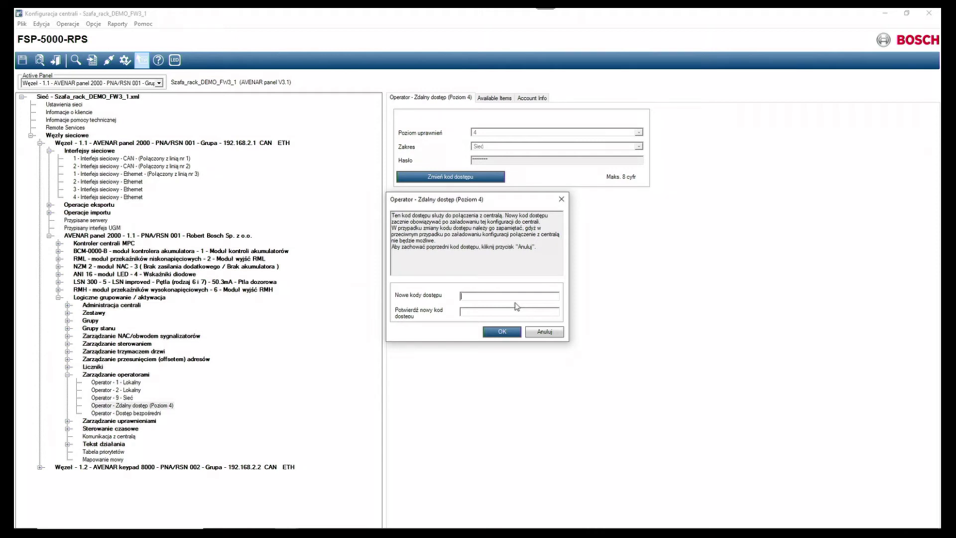
{"action": "left_click", "coordinate": [545, 332]}
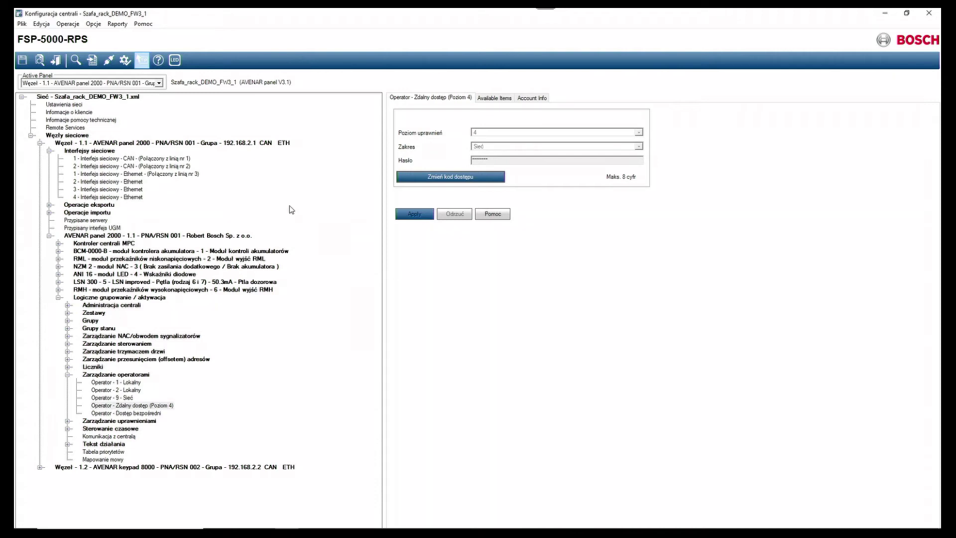
Connect remotely to node 1.1 AVENAR panel 2000 and acknowledge the connection message.
{"action": "right_click", "coordinate": [217, 145]}
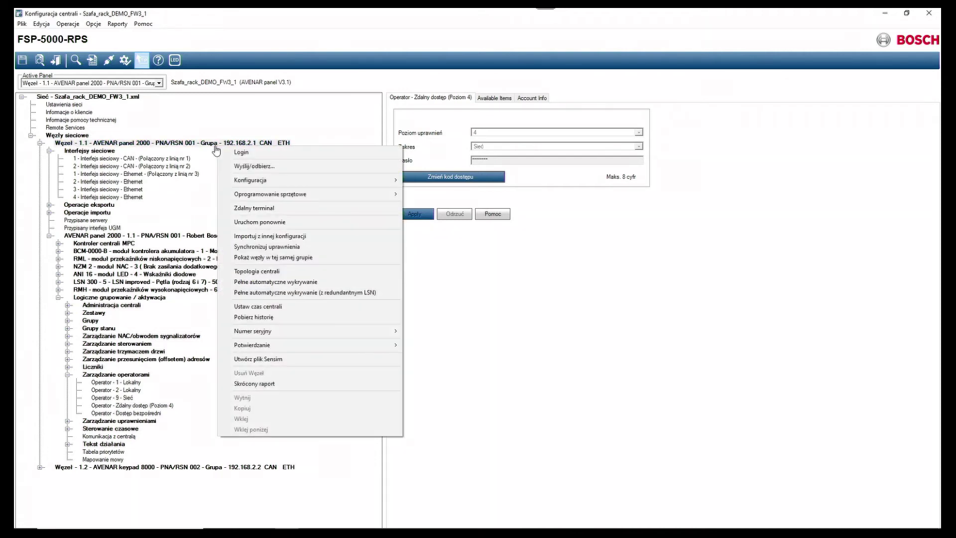
{"action": "left_click", "coordinate": [244, 155]}
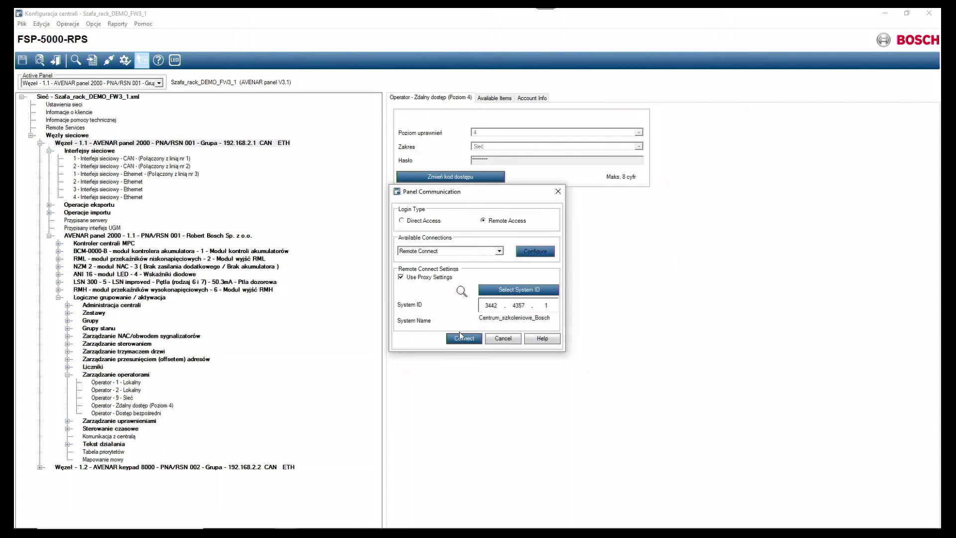
{"action": "left_click", "coordinate": [461, 338]}
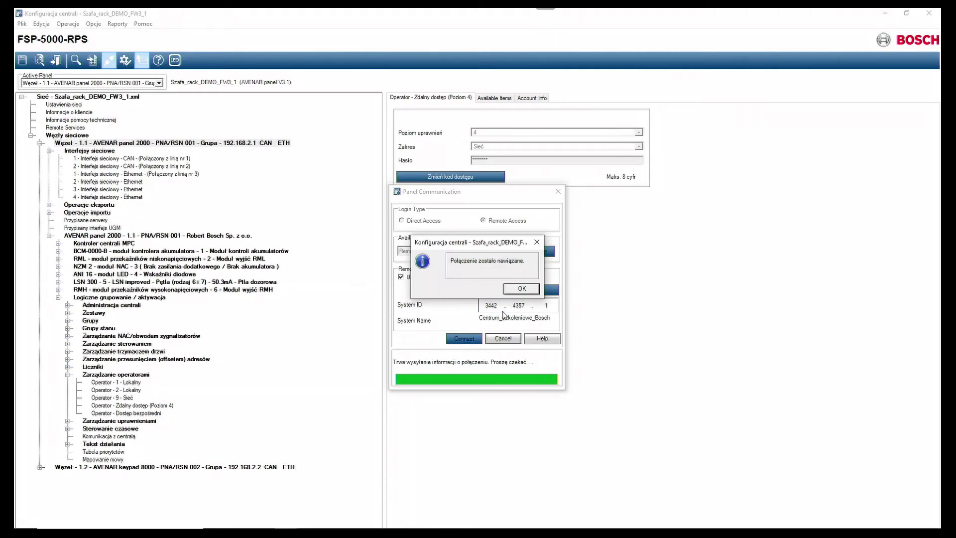
{"action": "left_click", "coordinate": [517, 288]}
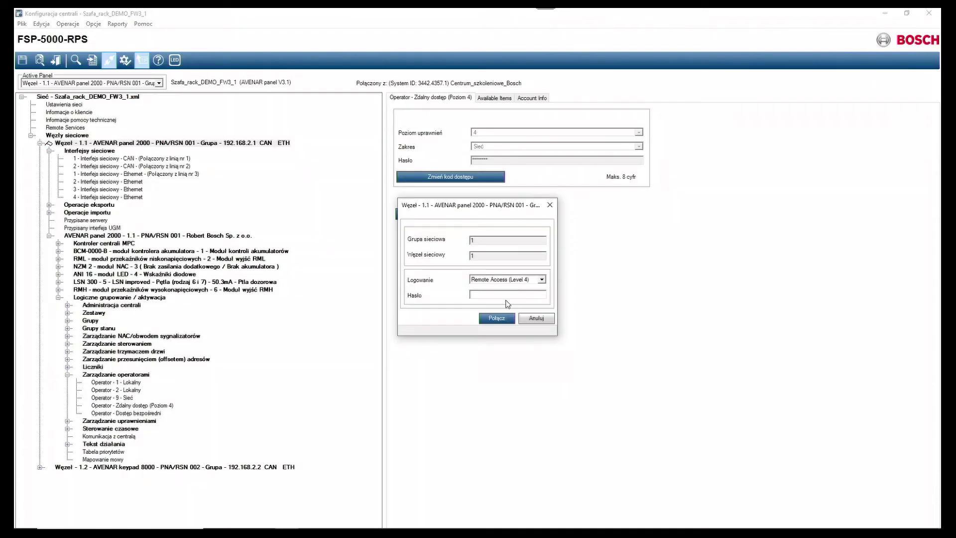
Log in at Remote Access (Level 4) with the password, retrying after the authentication error.
{"action": "left_click", "coordinate": [507, 294]}
{"action": "type", "text": "12345678"}
{"action": "left_click", "coordinate": [496, 318]}
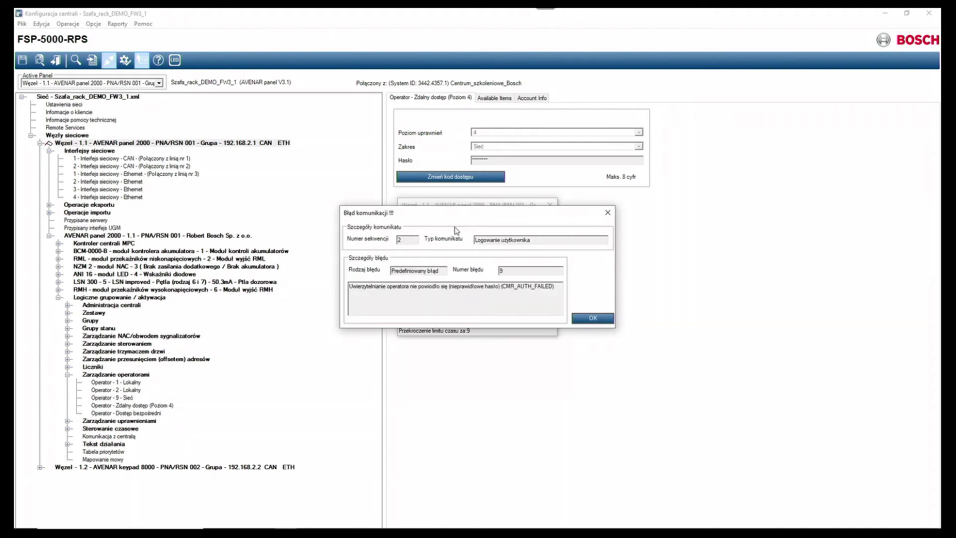
{"action": "left_click", "coordinate": [582, 318]}
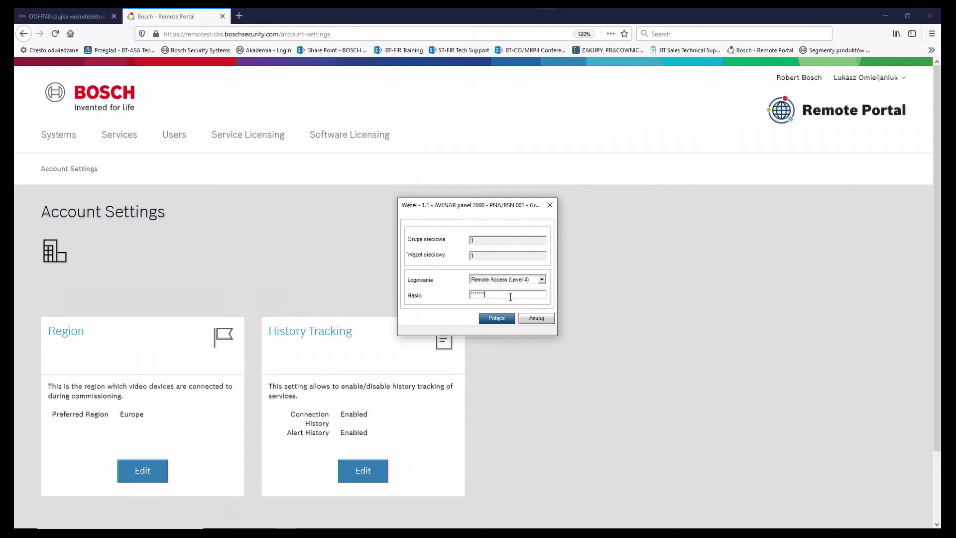
{"action": "type", "text": "******"}
{"action": "left_click", "coordinate": [501, 321]}
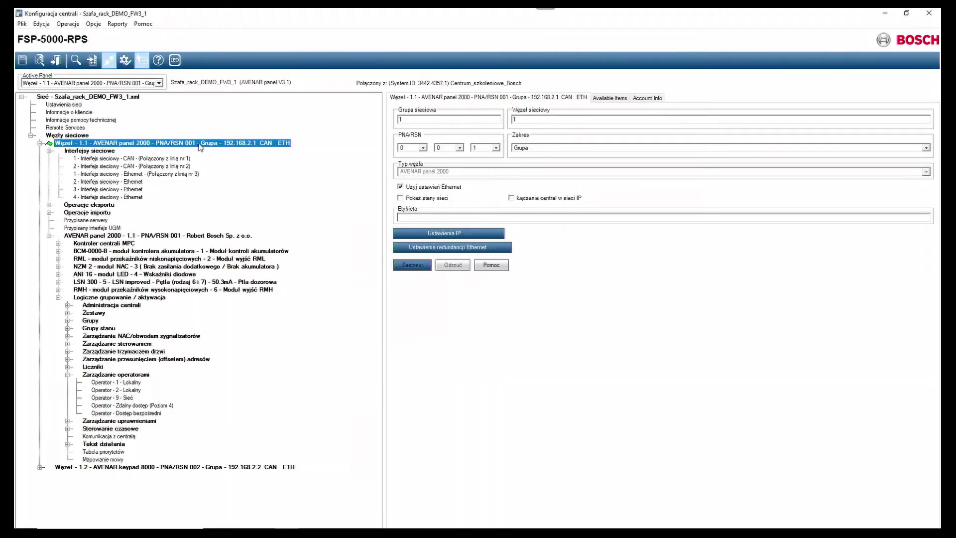
Open node 1.1's Remote Terminal and bring it back to the main menu.
{"action": "right_click", "coordinate": [198, 145]}
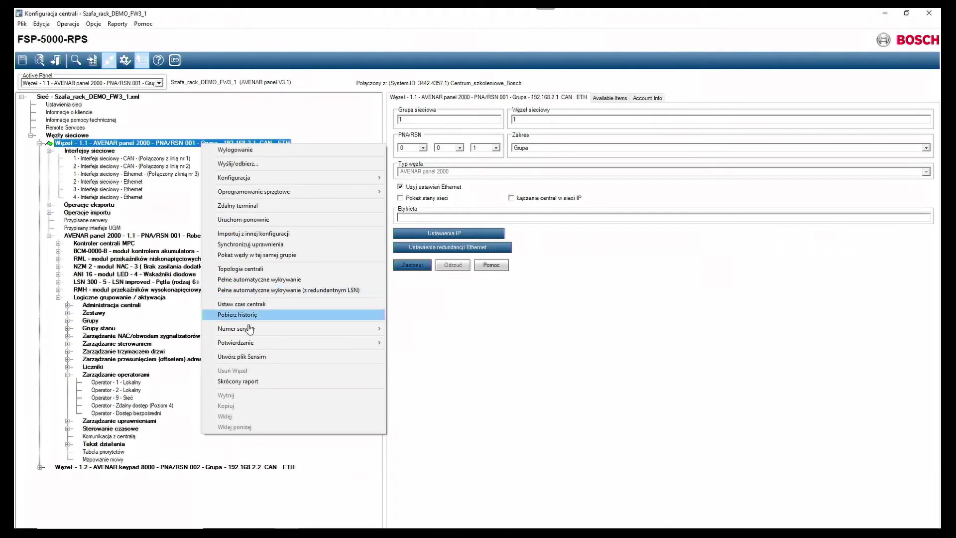
{"action": "left_click", "coordinate": [235, 209]}
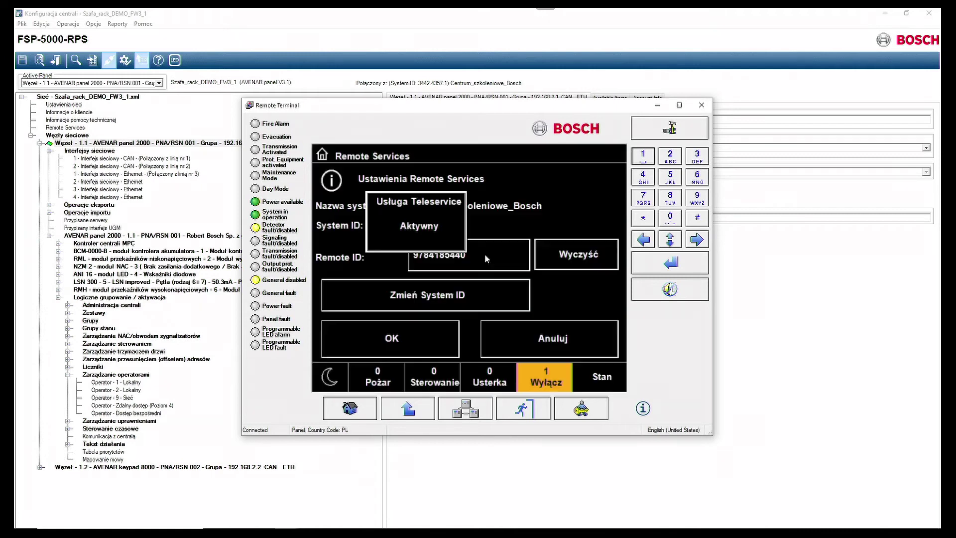
{"action": "left_click", "coordinate": [368, 406]}
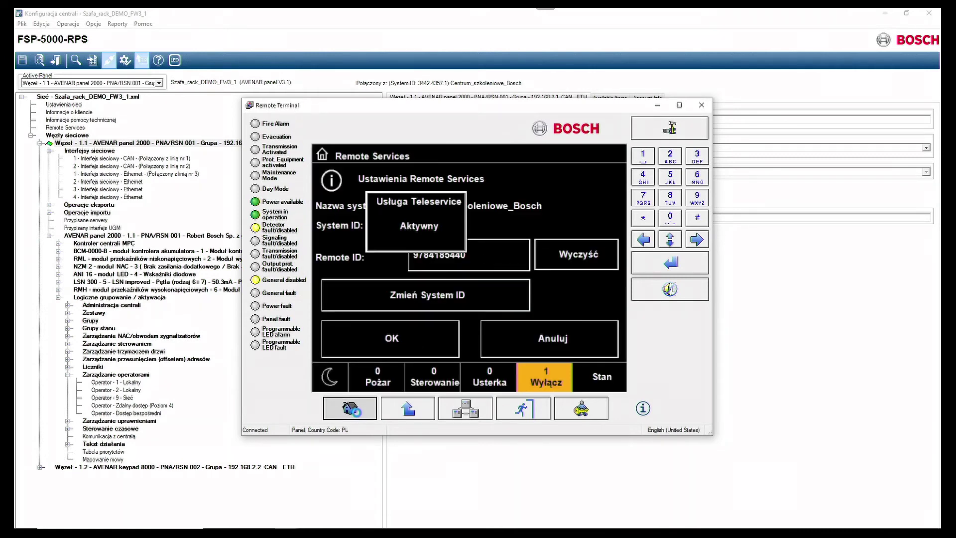
{"action": "left_click", "coordinate": [355, 398]}
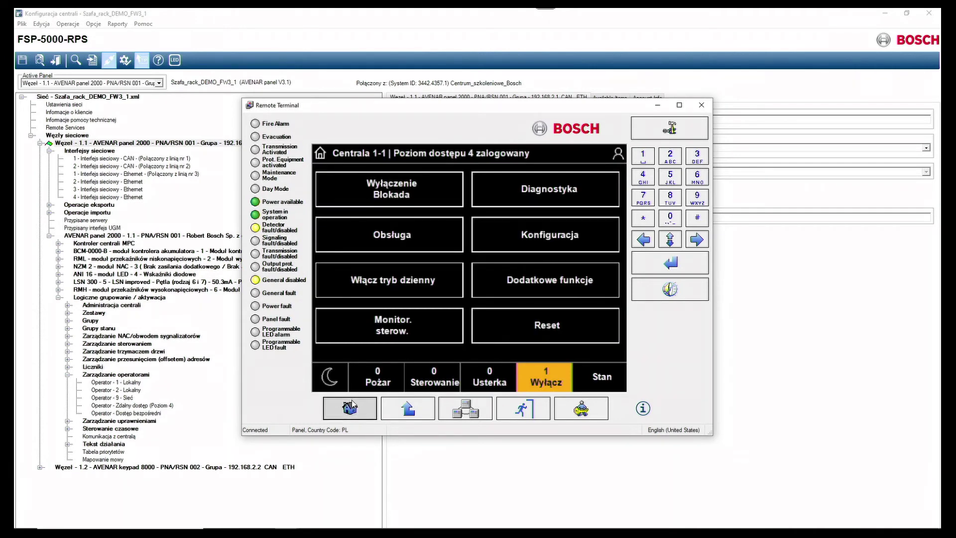
{"action": "left_click", "coordinate": [350, 407]}
Review the Ethernet IP settings (192.168.2.1), then return to the Usługi sieciowe menu.
{"action": "left_click", "coordinate": [524, 252]}
{"action": "left_click", "coordinate": [413, 325]}
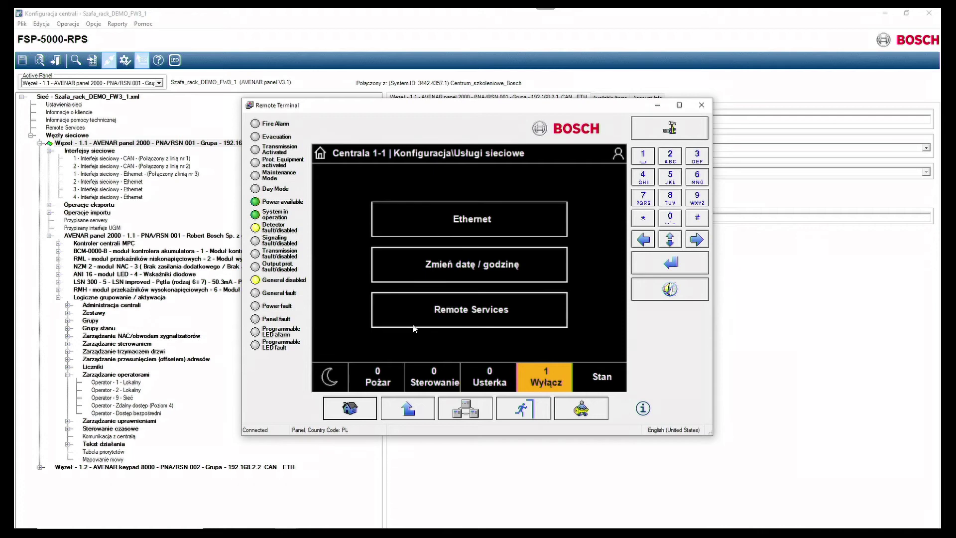
{"action": "left_click", "coordinate": [422, 219]}
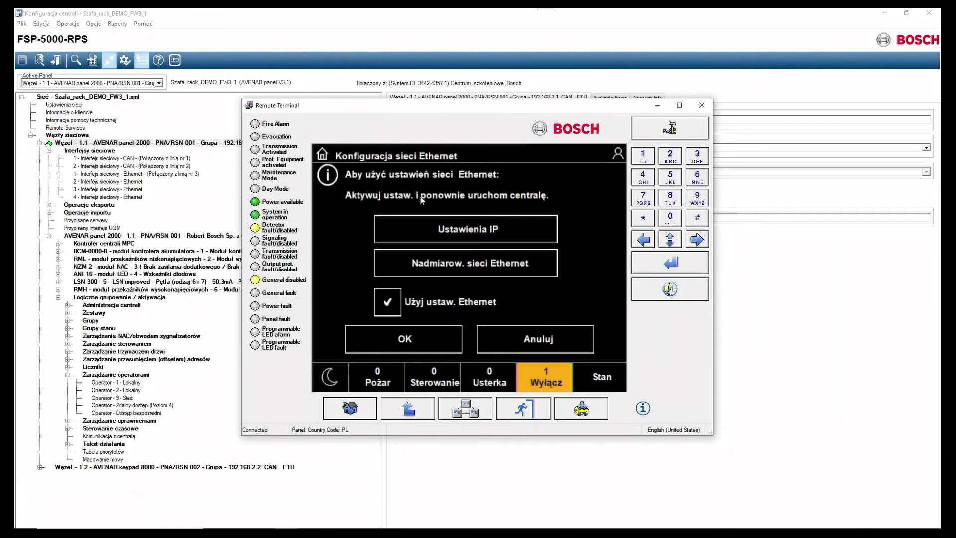
{"action": "left_click_drag", "start_coordinate": [396, 110], "coordinate": [524, 114]}
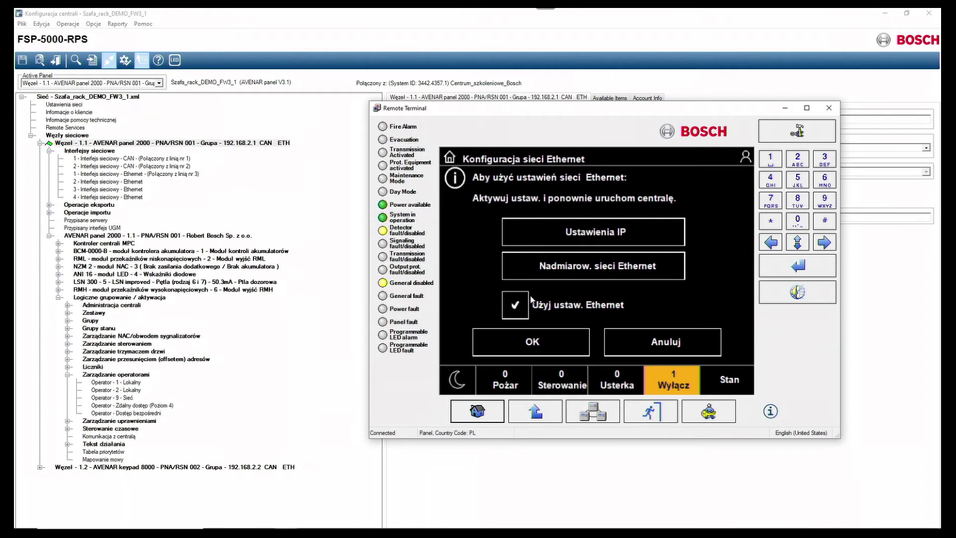
{"action": "left_click", "coordinate": [609, 234]}
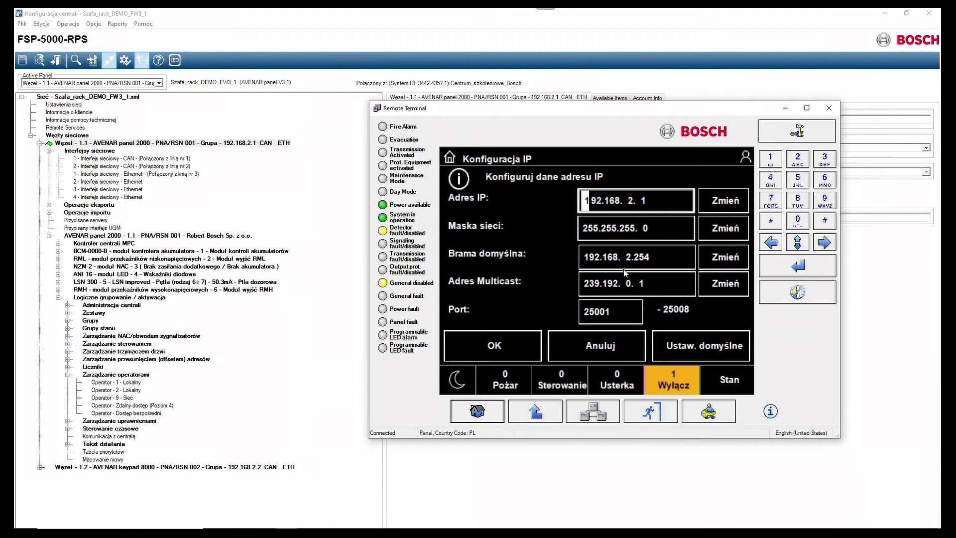
{"action": "left_click", "coordinate": [525, 416]}
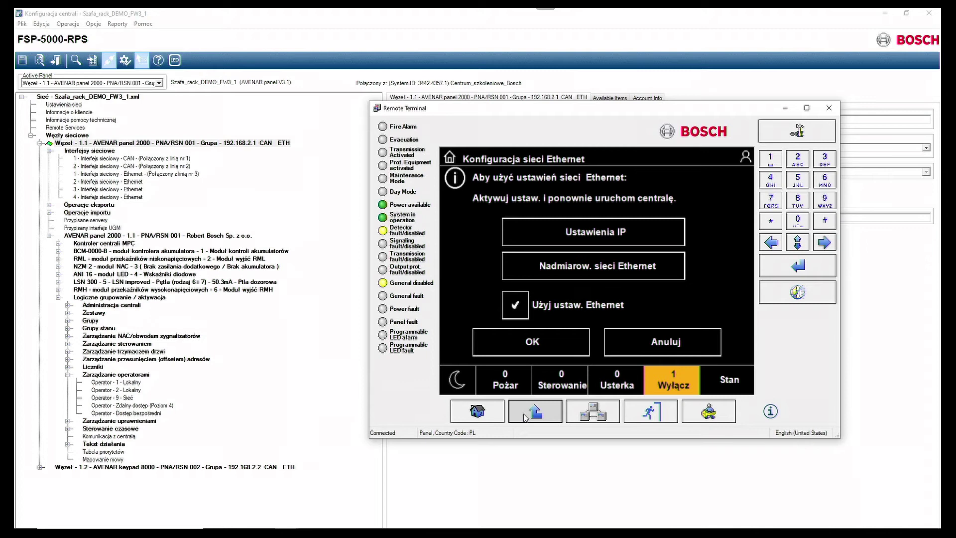
{"action": "left_click", "coordinate": [525, 417]}
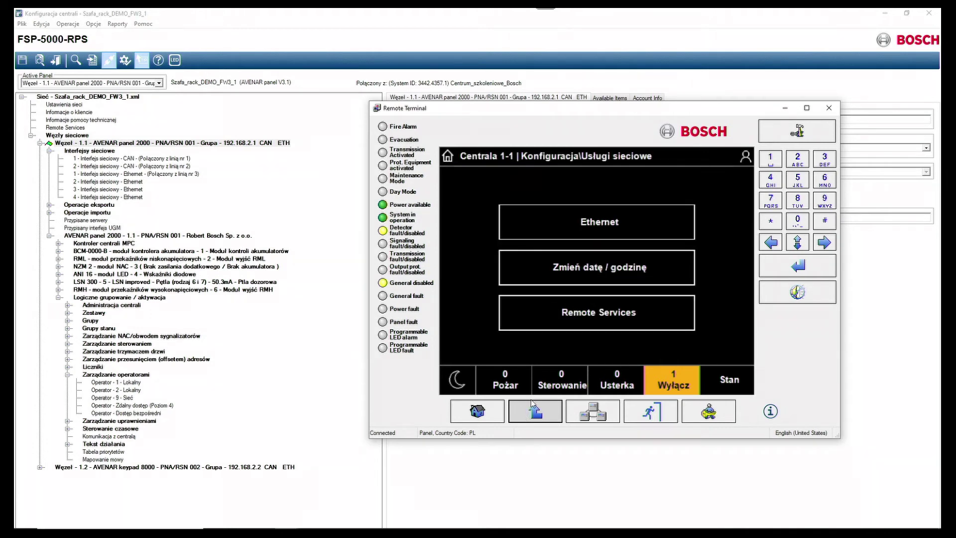
Open Remote Services in the terminal and view Chrome's certificate warning for 192.168.2.254.
{"action": "left_click", "coordinate": [581, 313]}
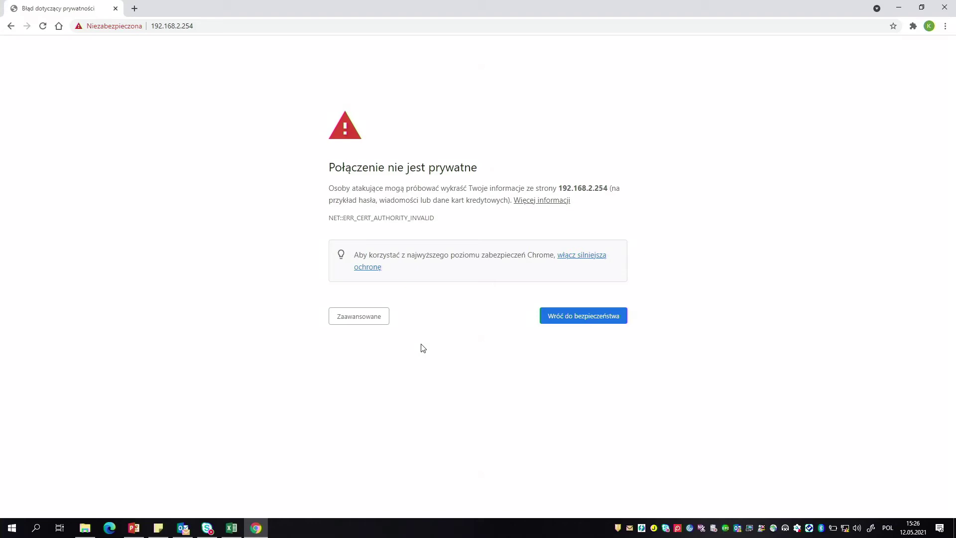
{"action": "left_click_drag", "start_coordinate": [559, 188], "coordinate": [608, 186]}
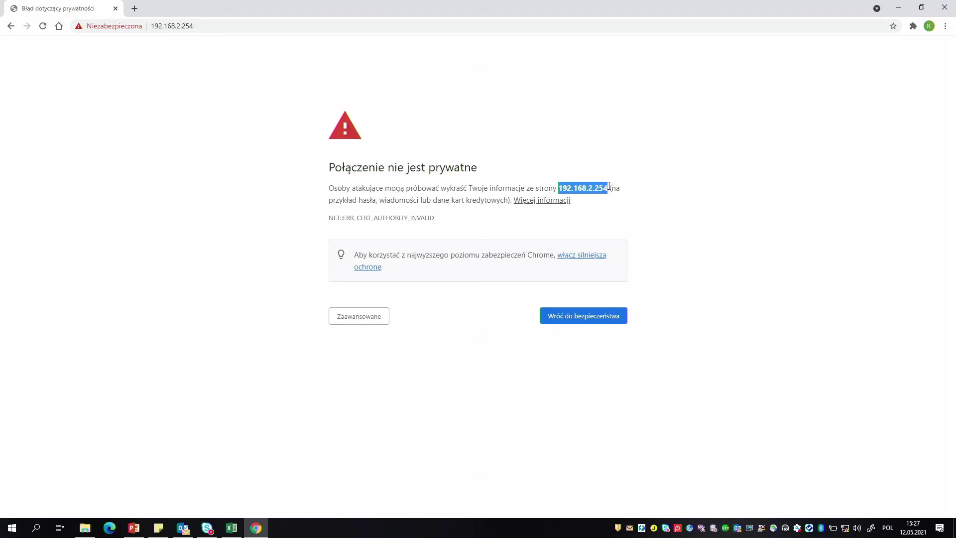
{"action": "left_click", "coordinate": [228, 26]}
{"action": "left_click", "coordinate": [418, 144]}
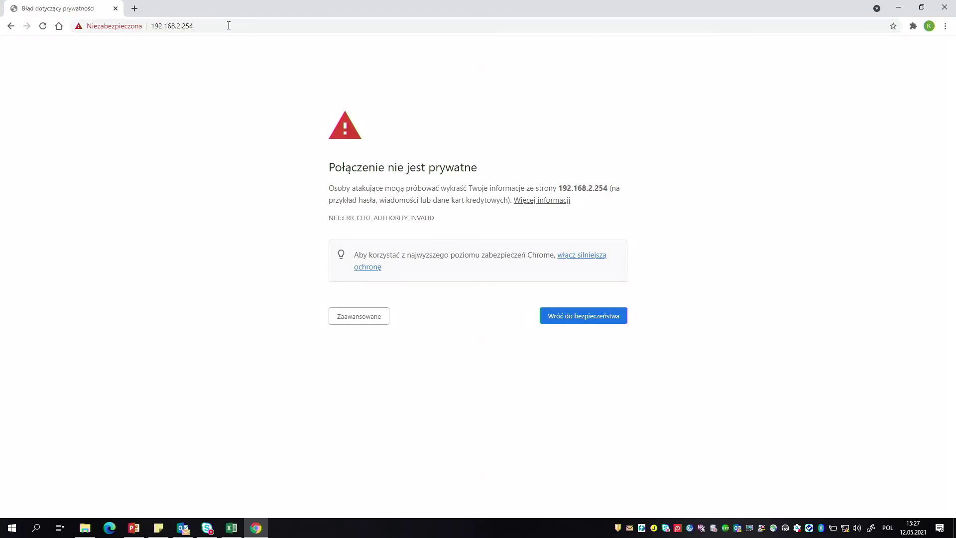